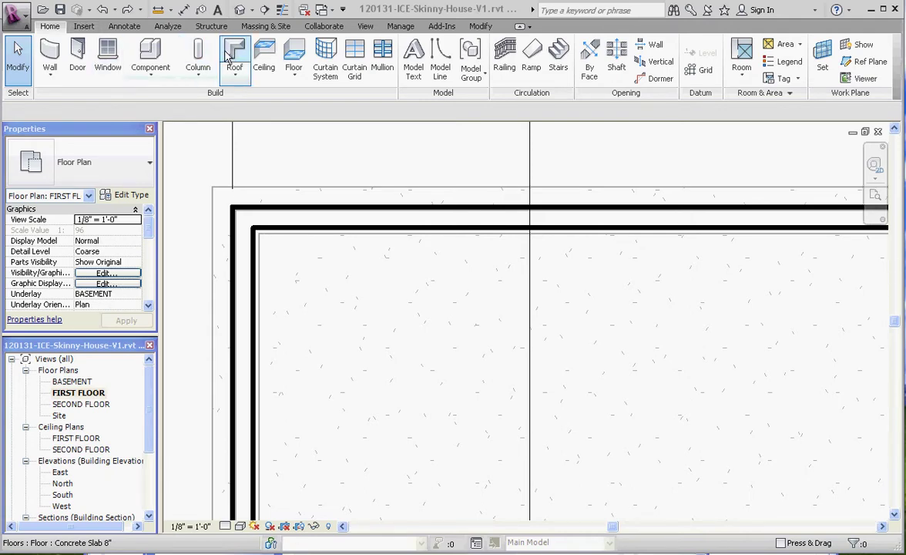
Start a new floor and switch its type from Concrete Slab 8" to Wood Joist 10" - Wood Finish.
click(305, 58)
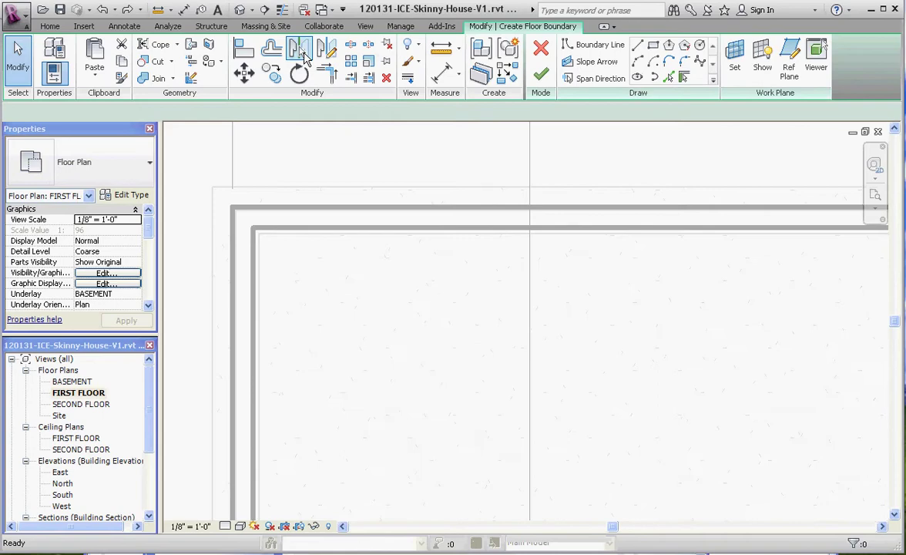
click(150, 166)
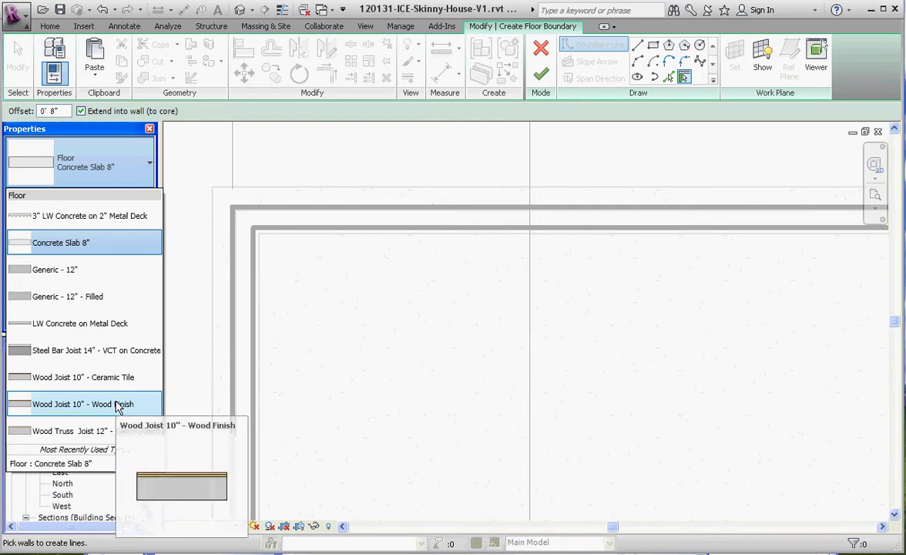
click(118, 405)
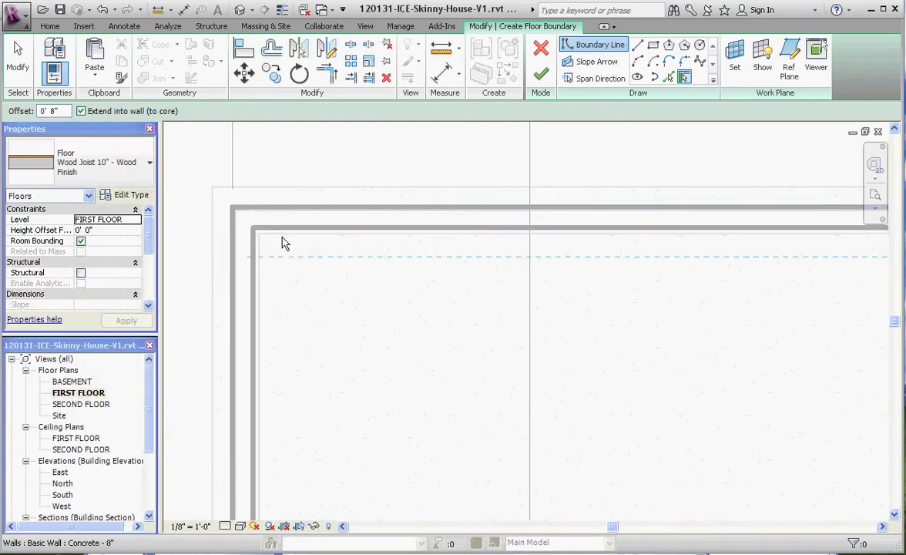
scroll(281, 243, up, 3)
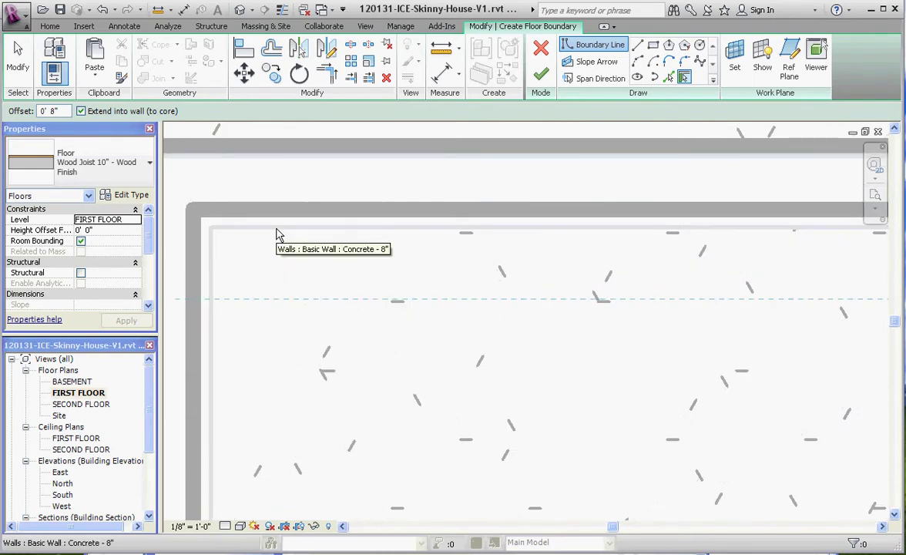
Set the pick-walls offset to 0' 0" and trace the floor edge along the top and left walls.
click(48, 111)
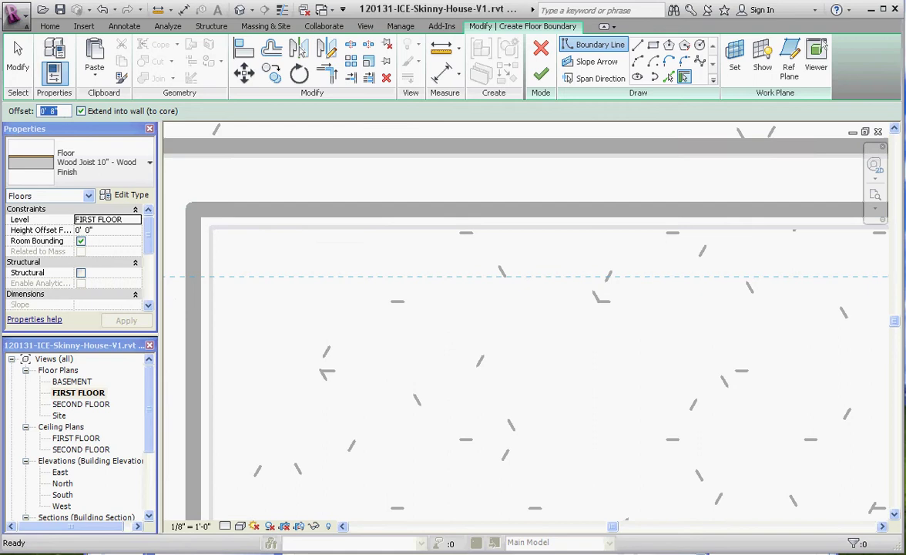
text(0)
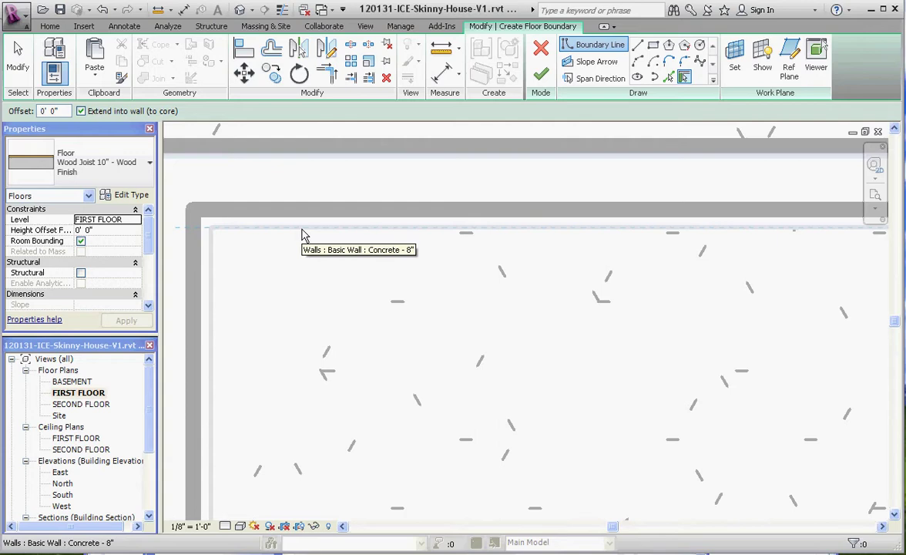
click(302, 235)
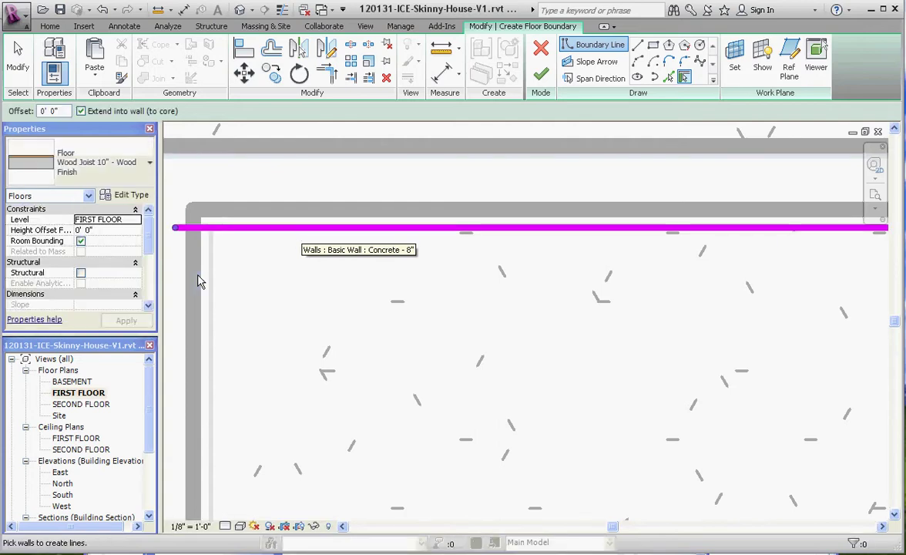
click(215, 279)
scroll(250, 201, down, 2)
scroll(250, 202, down, 2)
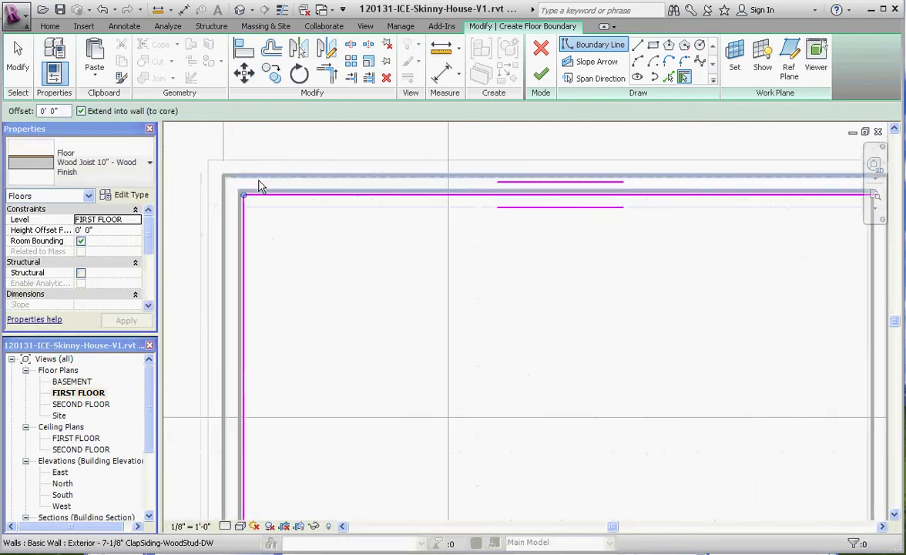
ctrl+scroll(255, 309, down, 5)
scroll(298, 495, up, 4)
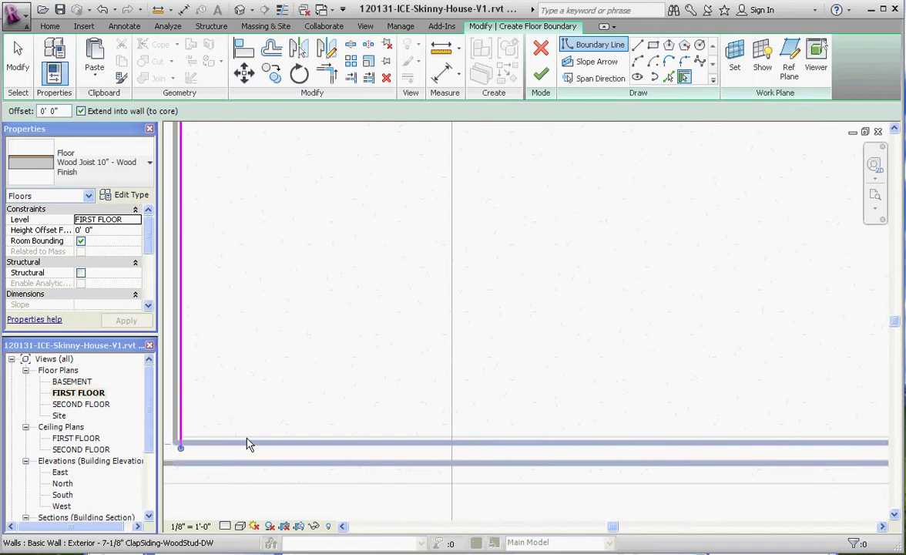
Trace the floor boundary along the bottom and right walls.
click(248, 444)
scroll(169, 459, down, 2)
scroll(169, 457, down, 2)
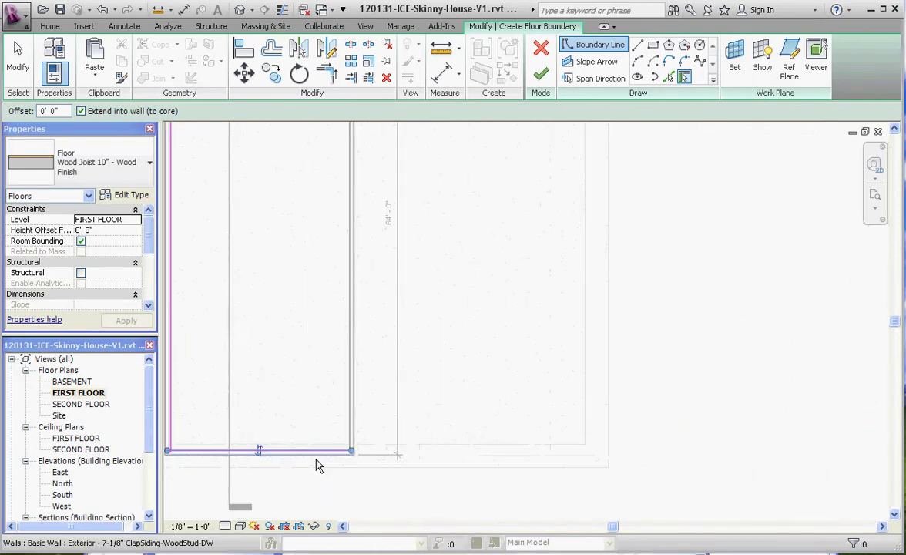
scroll(350, 453, up, 5)
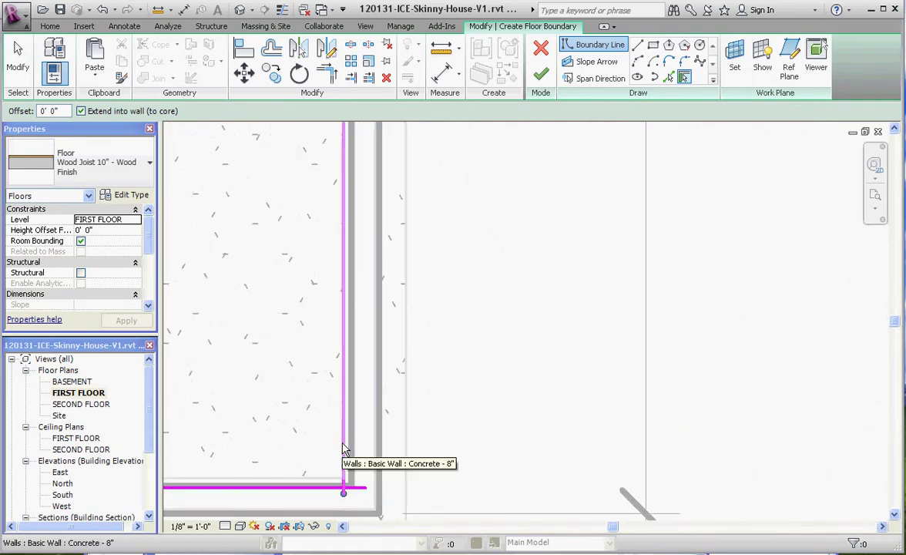
click(344, 451)
scroll(374, 461, down, 3)
scroll(375, 480, up, 4)
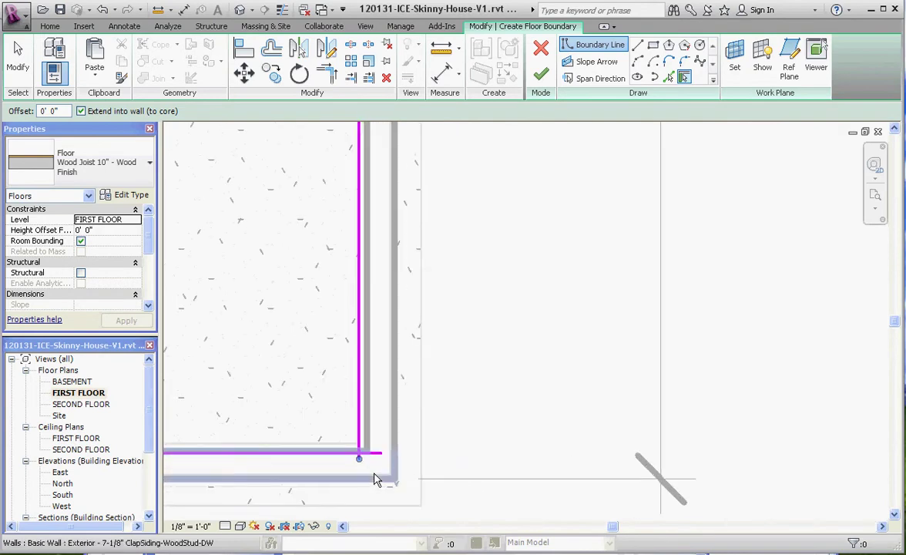
Trim the boundary lines at both lower corners into clean corners.
click(329, 80)
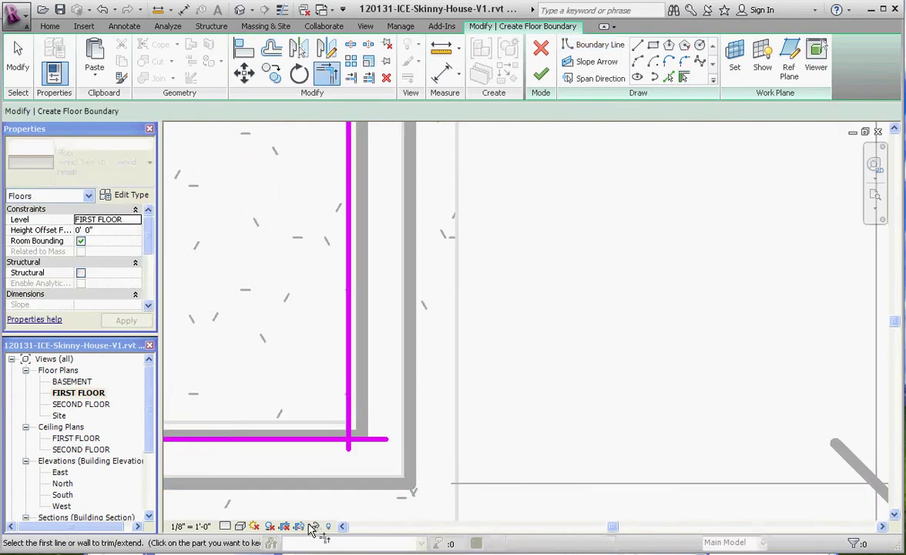
click(322, 439)
click(349, 413)
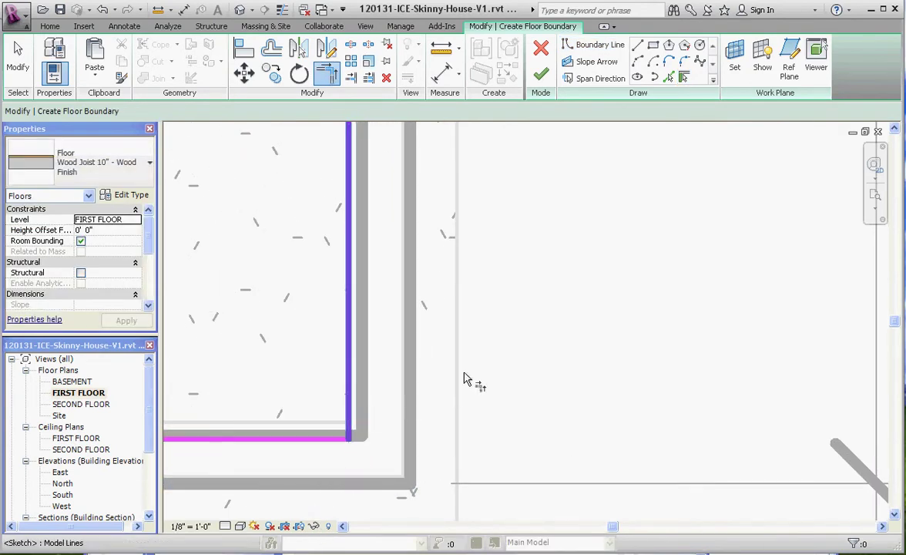
scroll(465, 375, down, 4)
scroll(403, 398, up, 5)
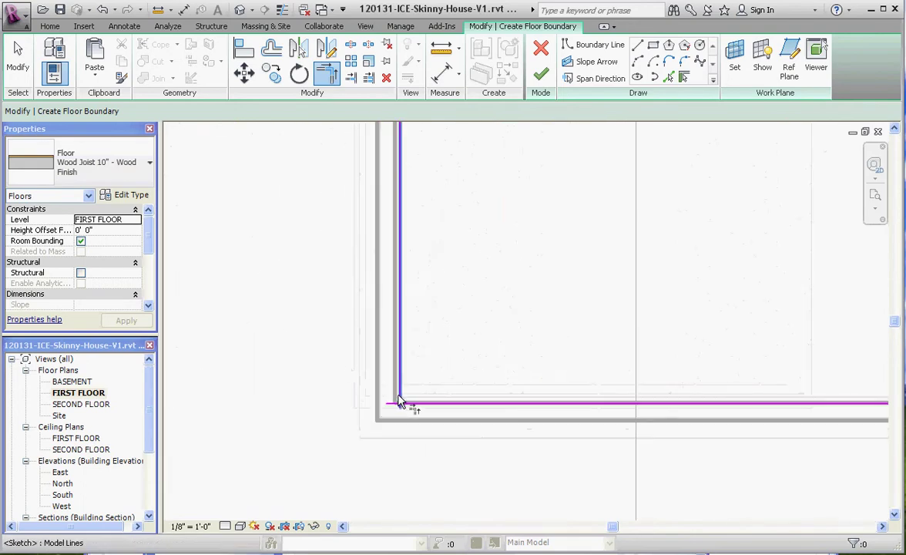
click(403, 395)
click(408, 414)
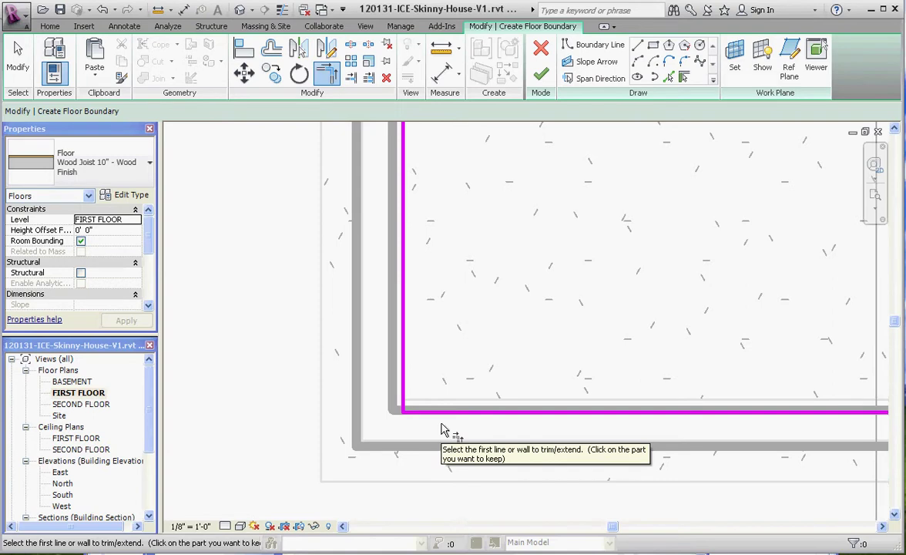
key(Escape)
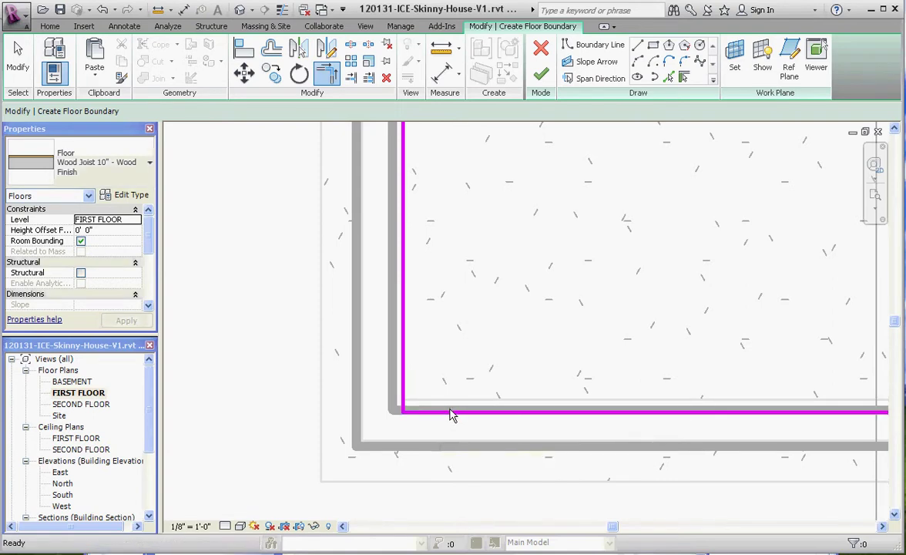
Drag the bottom boundary line onto the wall's inner face to close the outline.
click(460, 411)
mouse_move(460, 411)
mouse_down()
mouse_move(463, 376)
mouse_move(456, 402)
mouse_up()
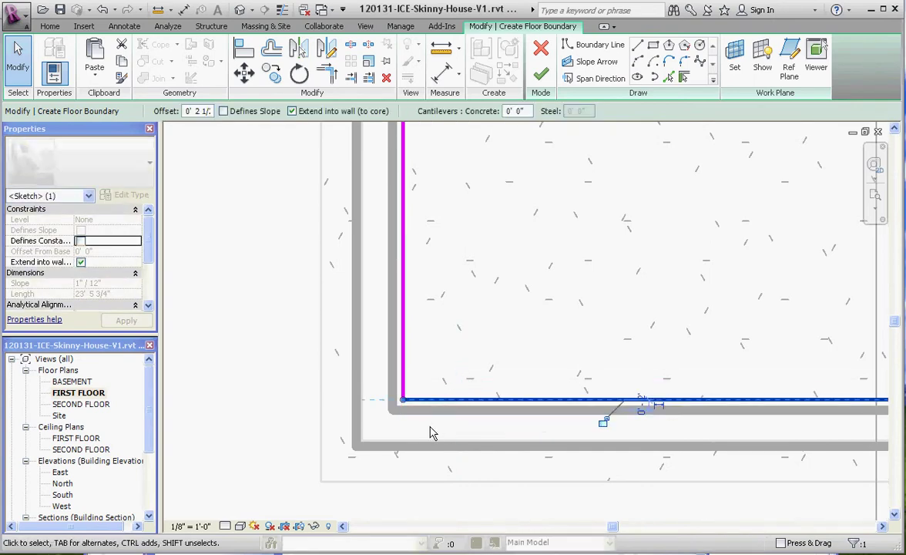
scroll(431, 429, down, 3)
scroll(712, 350, down, 1)
scroll(587, 405, up, 1)
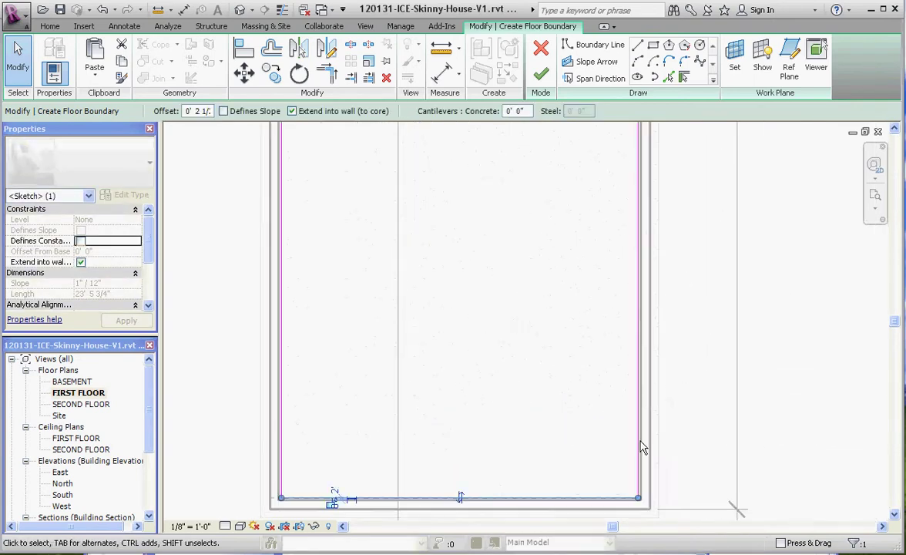
scroll(486, 446, down, 1)
scroll(654, 418, up, 2)
scroll(667, 202, down, 1)
scroll(621, 220, up, 3)
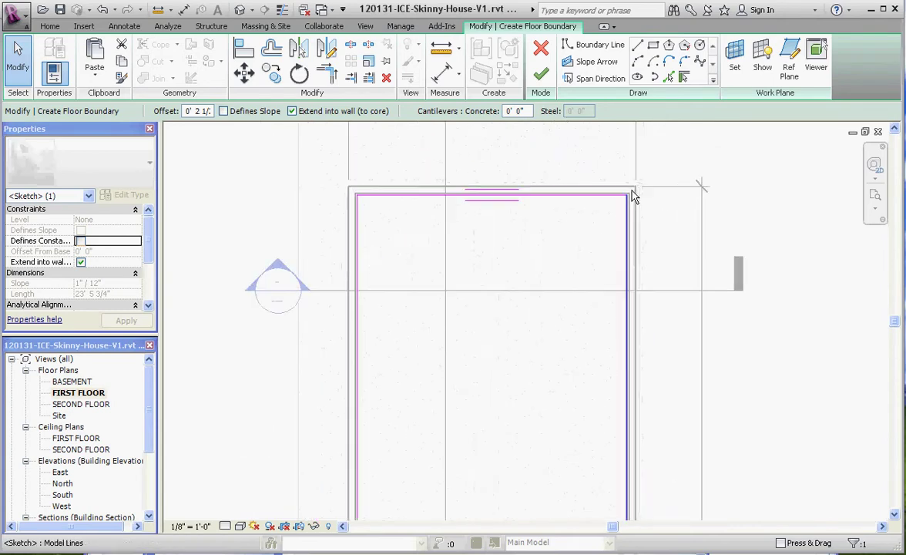
Finish the wood joist floor sketch and decline attaching walls to the floor's underside.
click(540, 73)
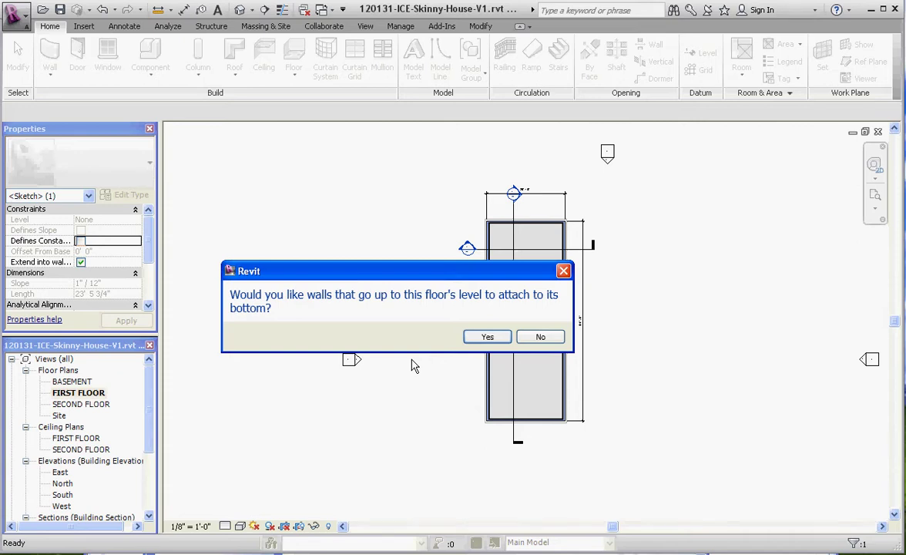
click(542, 336)
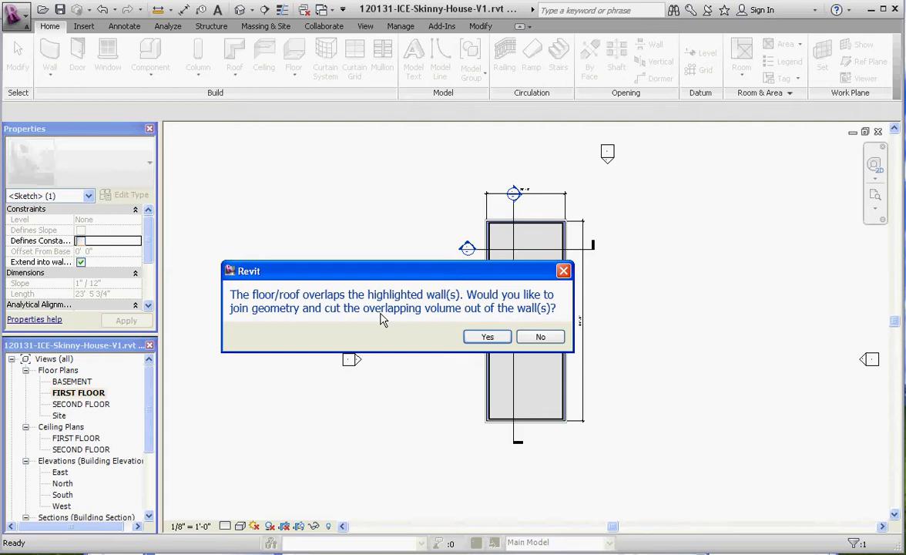
Join the floor with the overlapping walls so their shared volume is cut, then clear the selection.
click(488, 337)
scroll(489, 340, up, 5)
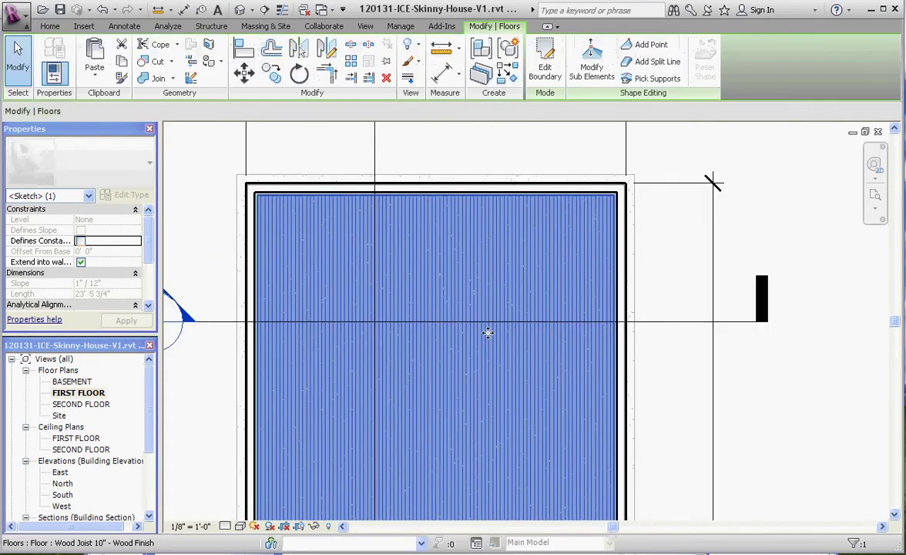
click(637, 327)
scroll(279, 353, down, 3)
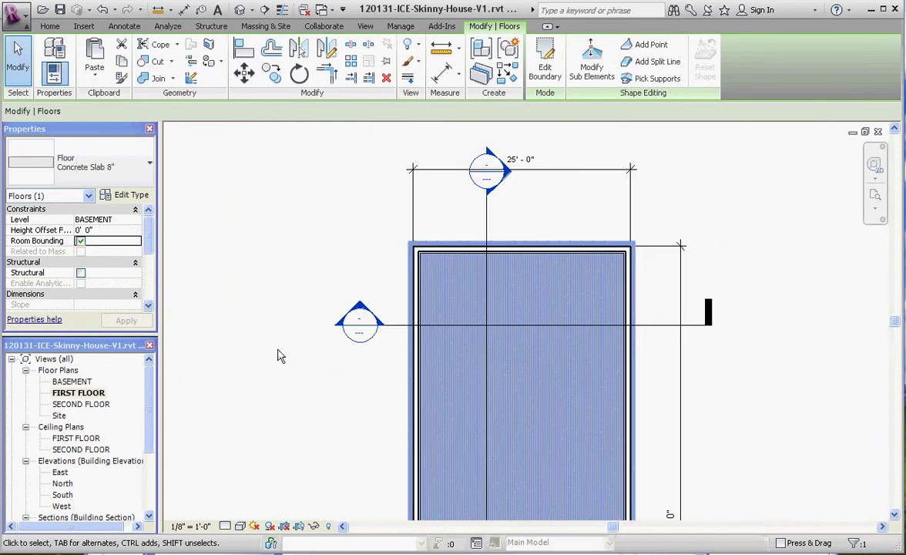
key(Escape)
scroll(349, 297, up, 1)
Open the Section 1 view and set its scale to 12" = 1'-0".
double_click(349, 297)
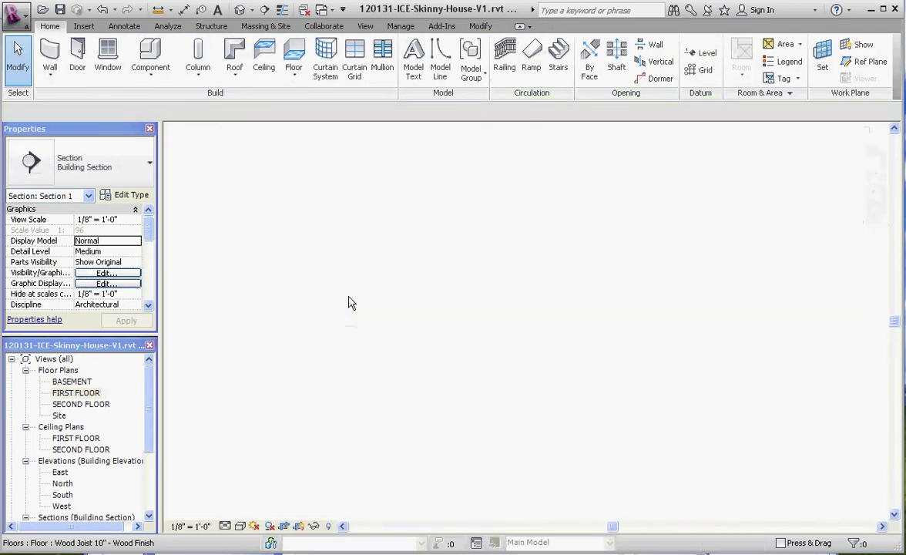
click(192, 526)
click(193, 186)
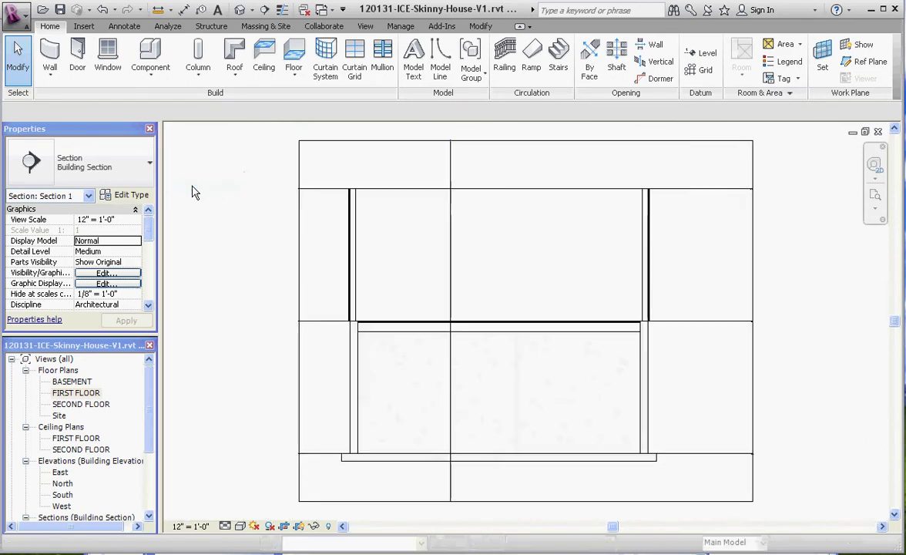
scroll(353, 337, up, 3)
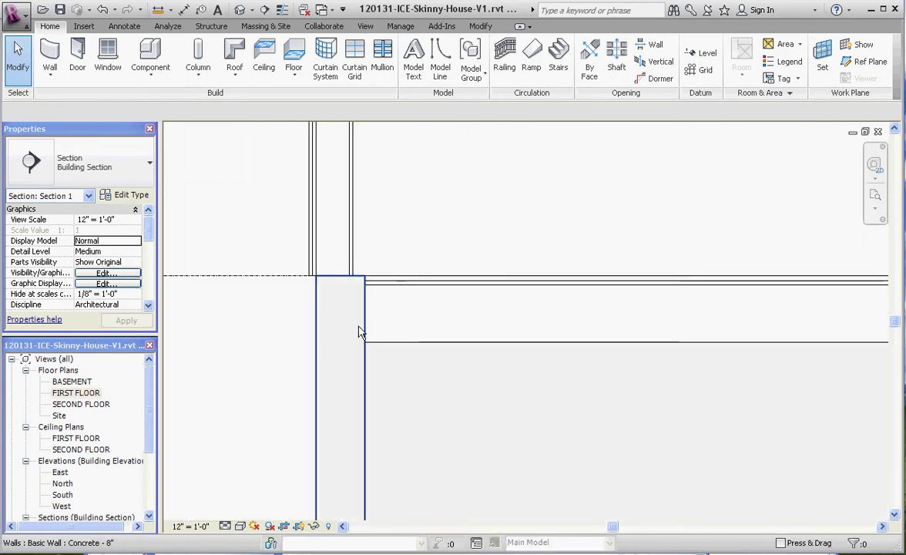
scroll(334, 314, up, 4)
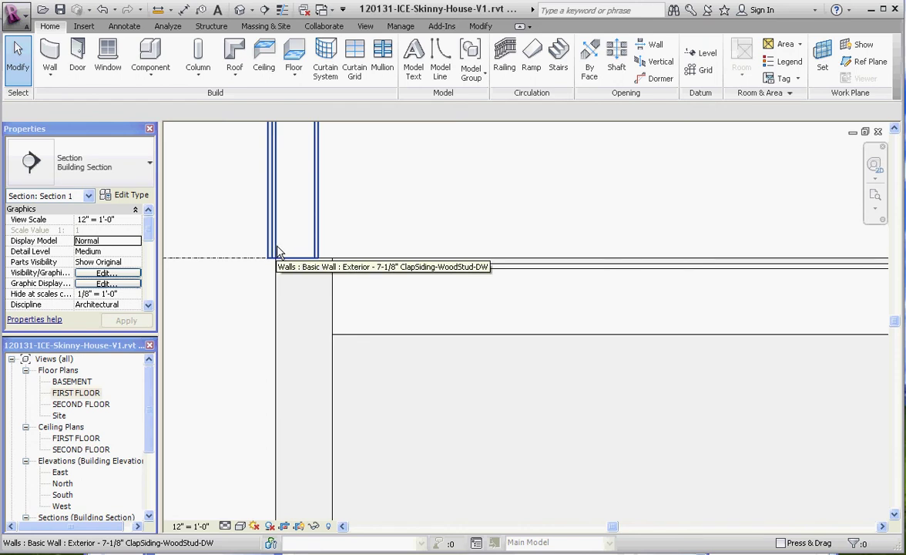
scroll(327, 266, up, 5)
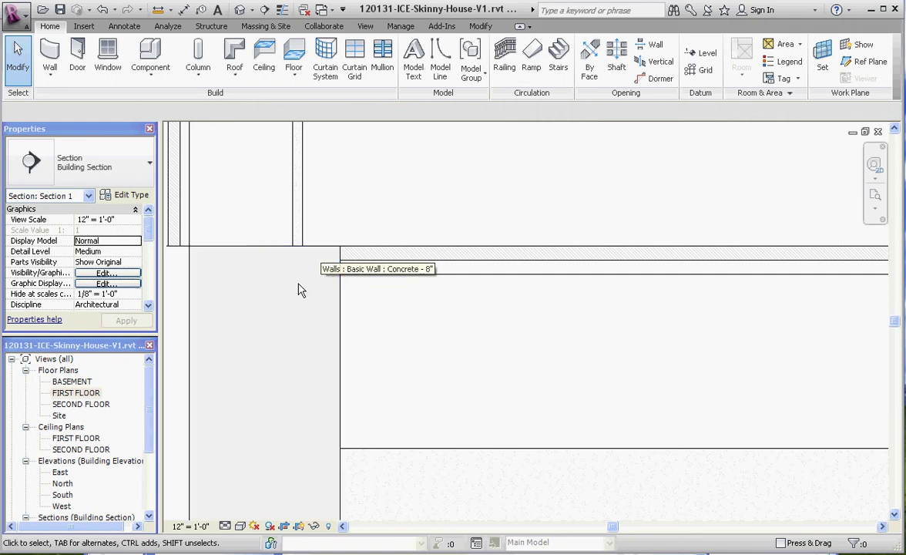
scroll(317, 276, down, 3)
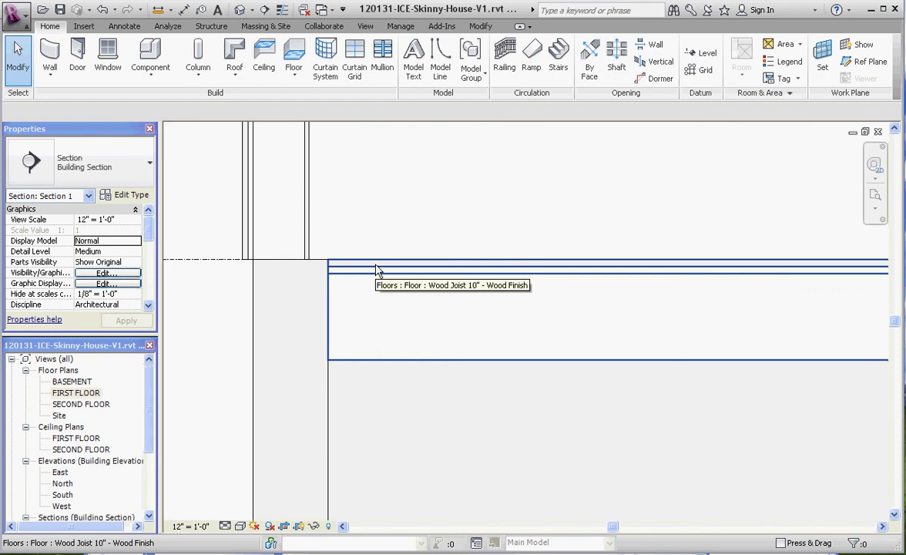